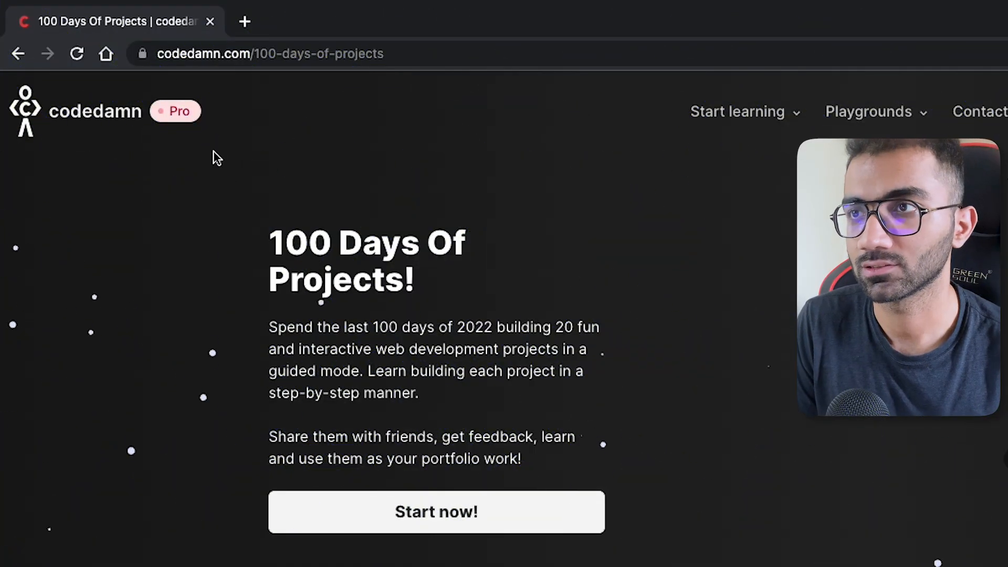
pyautogui.scroll(-1, 344, 348)
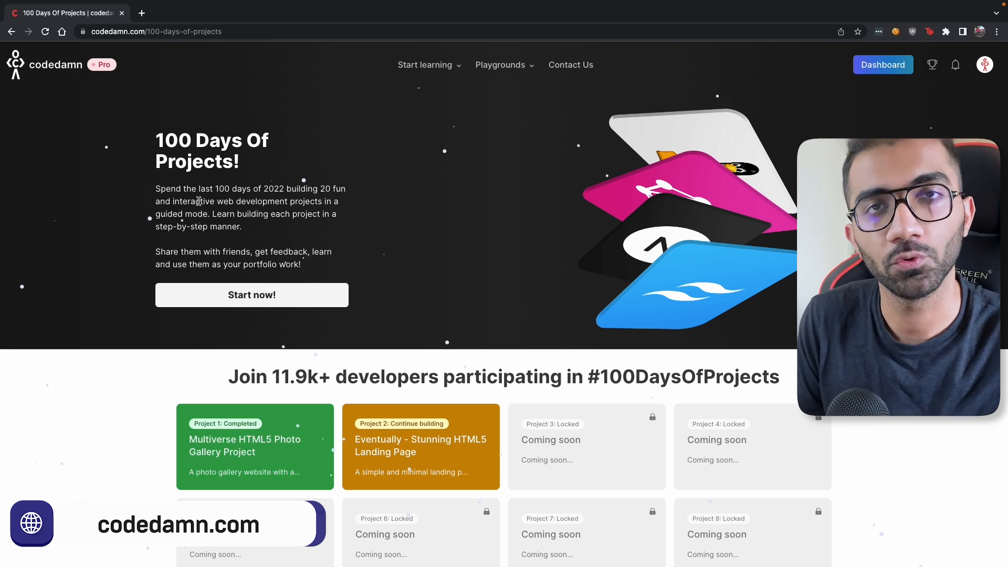
pyautogui.scroll(-2, 439, 313)
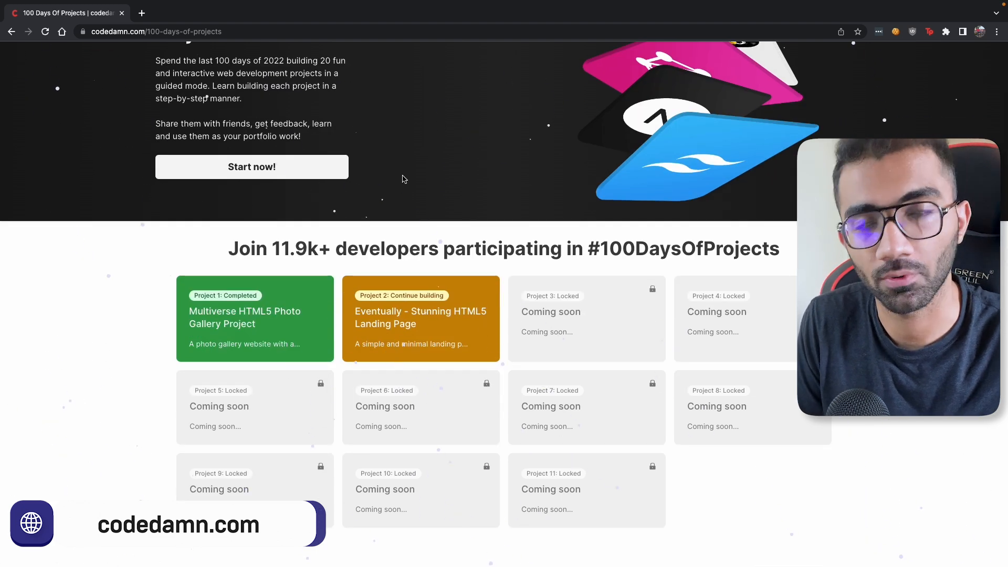
pyautogui.scroll(3, 402, 179)
pyautogui.scroll(-1, 425, 236)
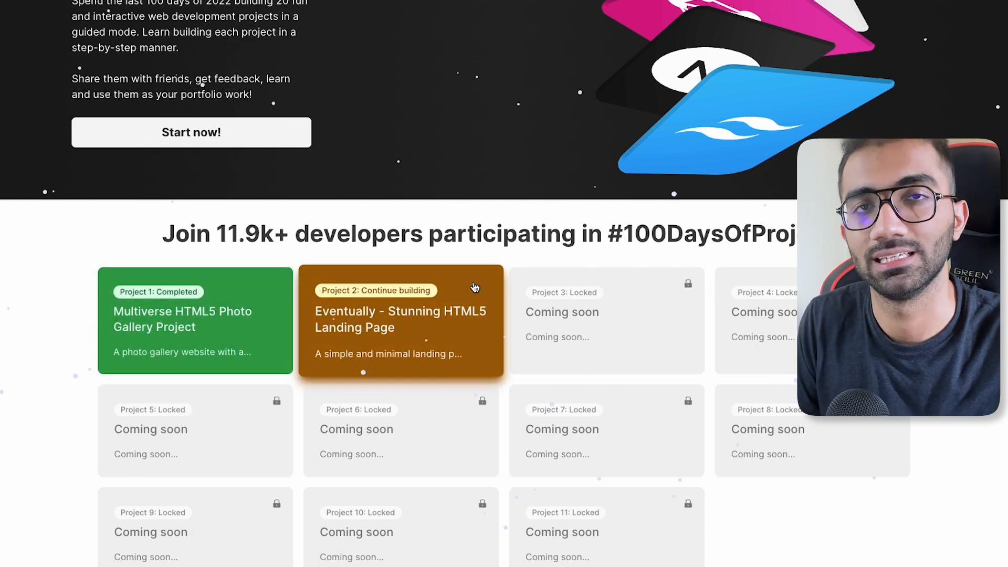
pyautogui.scroll(1, 480, 396)
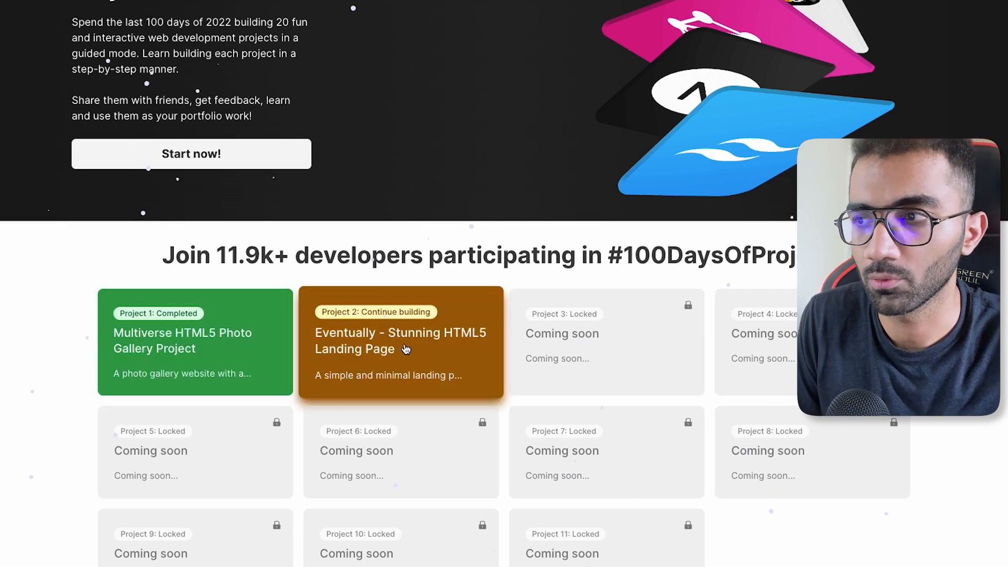
# Reset the Eventually (Project 2) landing page project and start it as a guided project in the IDE
pyautogui.click(406, 349)
pyautogui.click(724, 419)
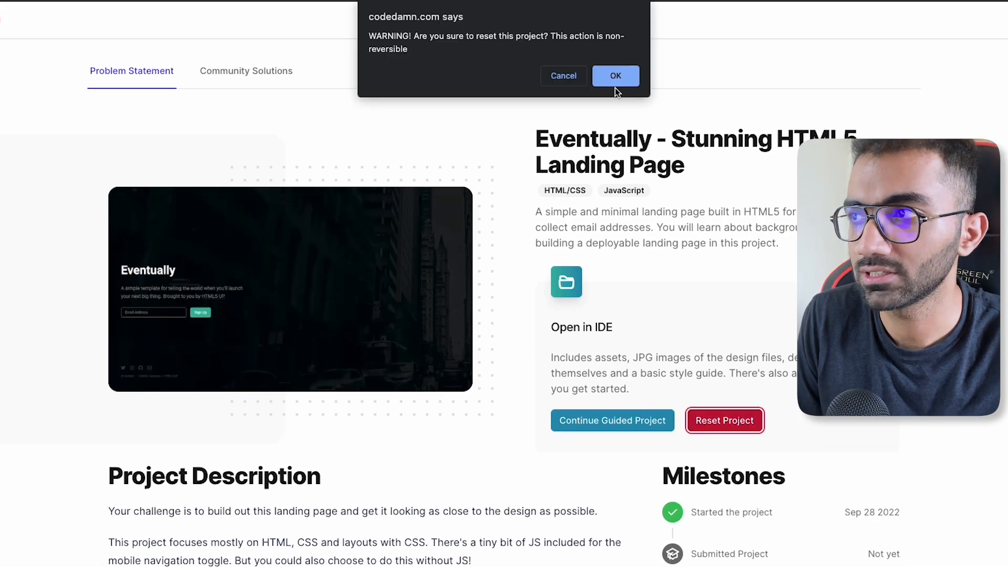
pyautogui.click(627, 76)
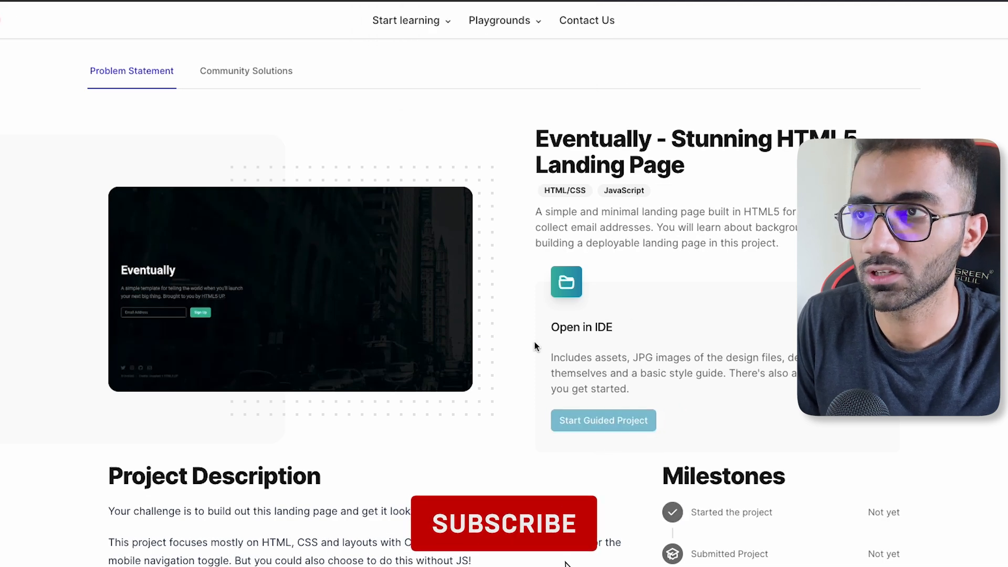
pyautogui.click(600, 420)
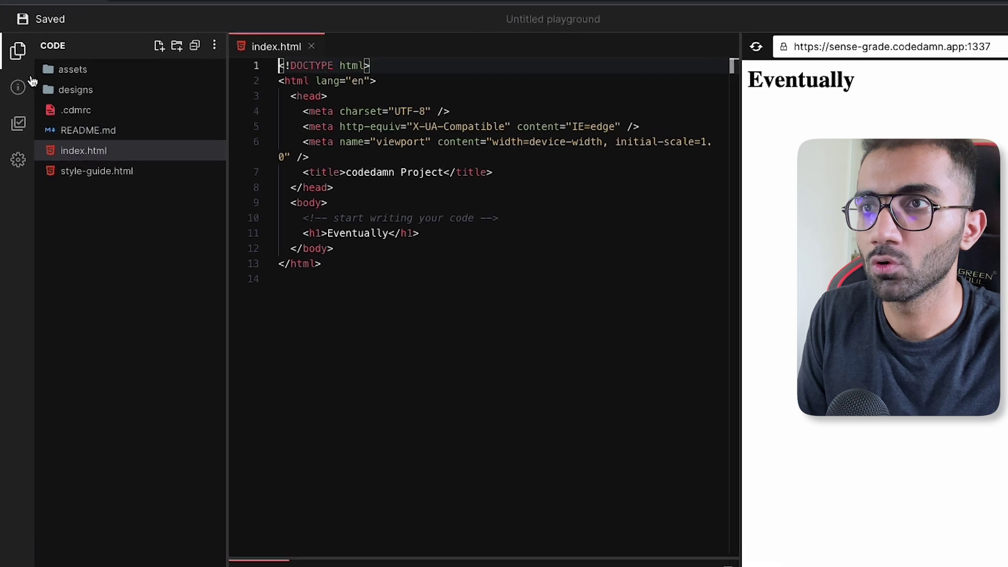
# Add a <p> 'Hello world this is my cool project' below the Eventually heading and save index.html
pyautogui.click(13, 101)
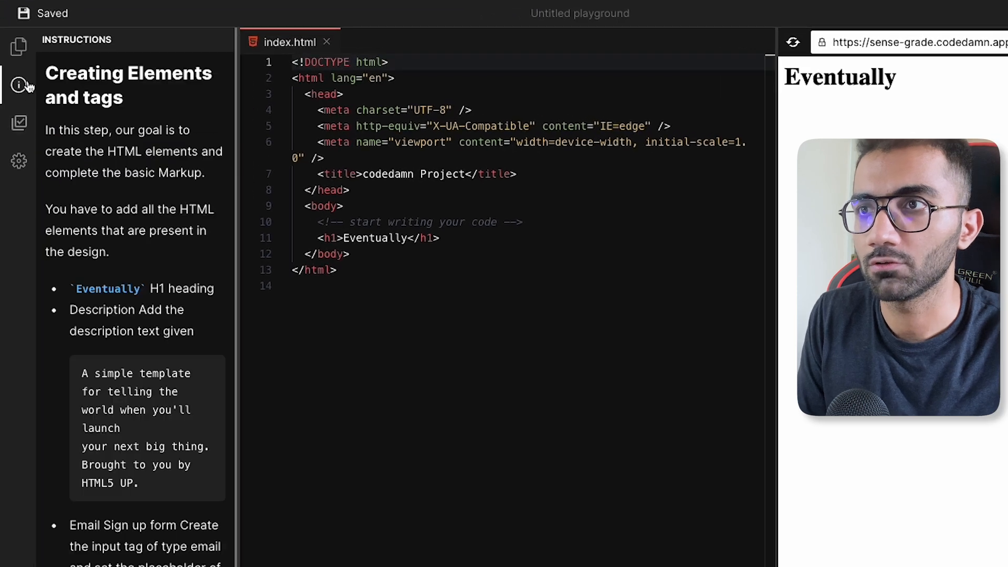
pyautogui.moveTo(240, 127); pyautogui.dragTo(340, 128)
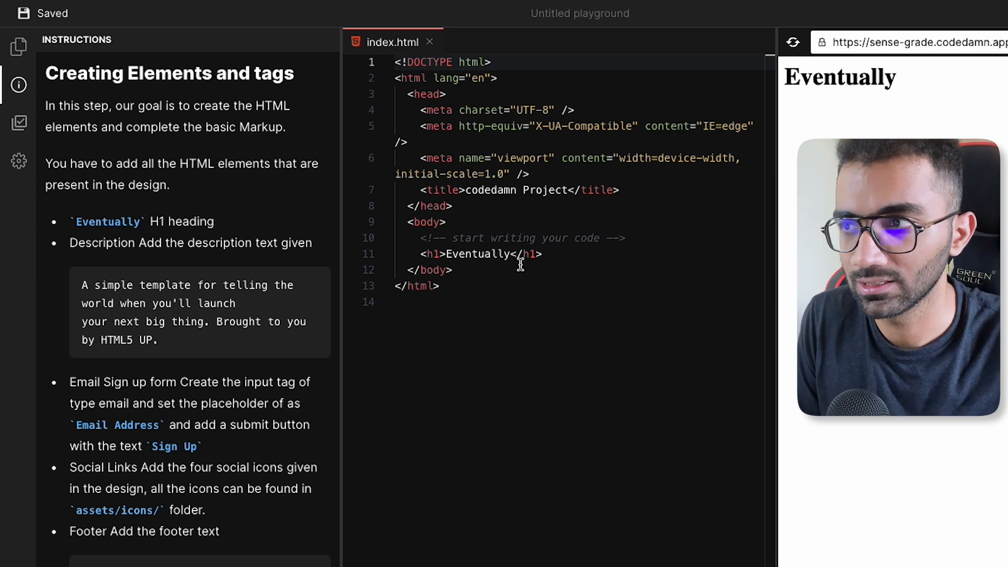
pyautogui.click(543, 254)
pyautogui.press('Return')
pyautogui.write('<p>')
pyautogui.write('Hello world this is my cool project</p>')
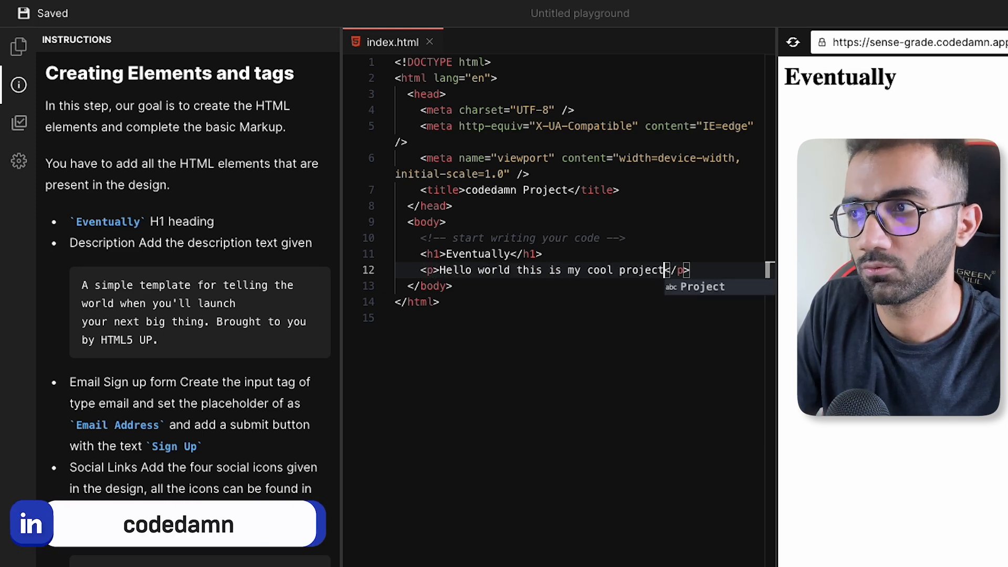
pyautogui.hotkey('ctrl', 's')
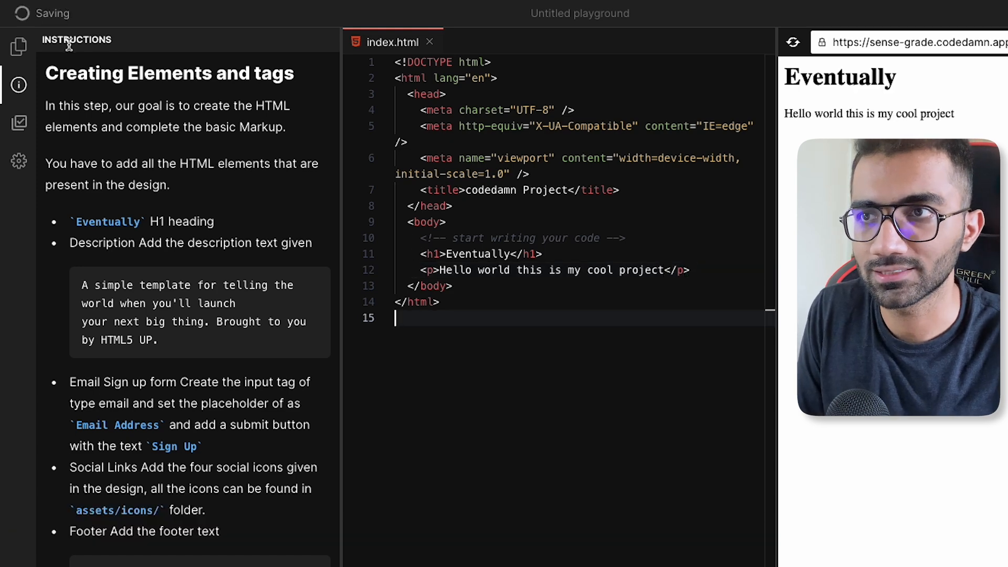
pyautogui.click(19, 123)
# Tick all four step-one challenges (setup, heading/description, social links, footer) as done
pyautogui.click(58, 83)
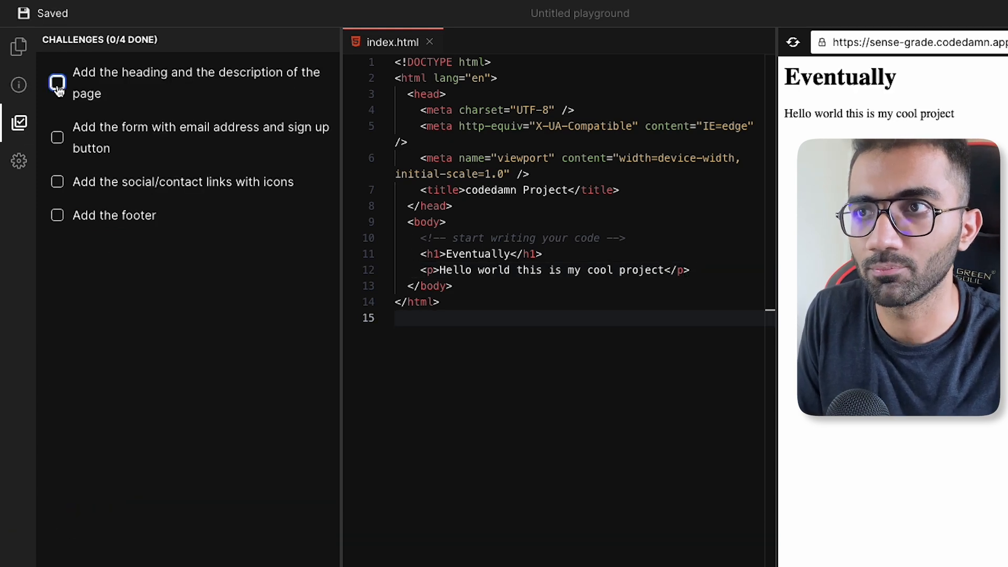
pyautogui.click(57, 137)
pyautogui.click(57, 182)
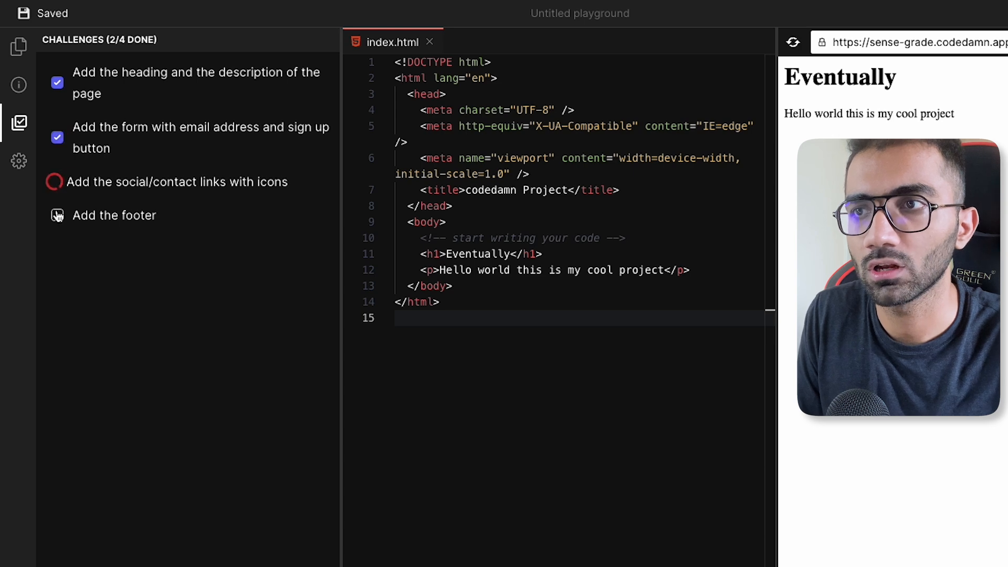
pyautogui.click(57, 215)
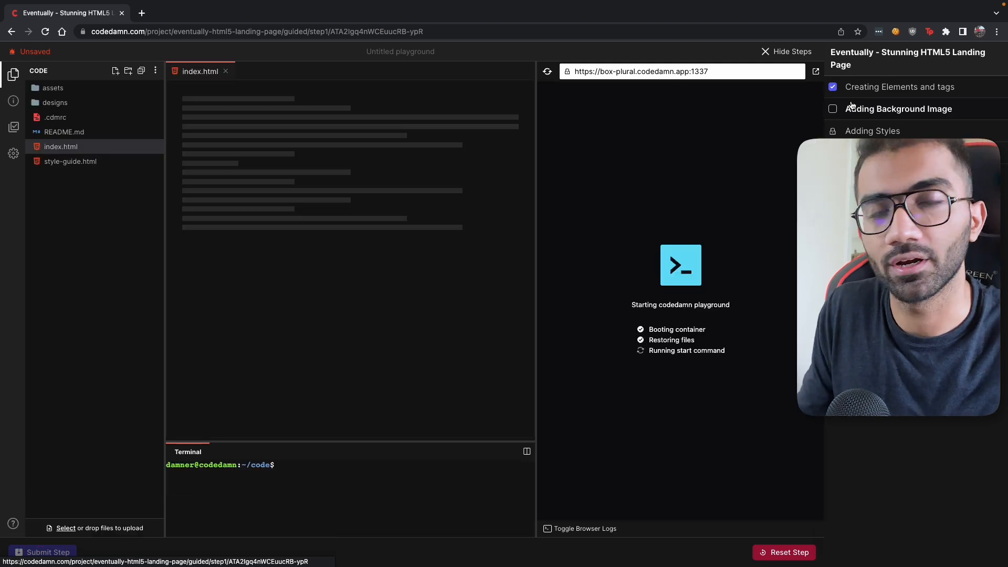
# Show the Adding Background Image step instructions in a widened panel beside the carried-over code
pyautogui.moveTo(219, 216); pyautogui.dragTo(428, 217)
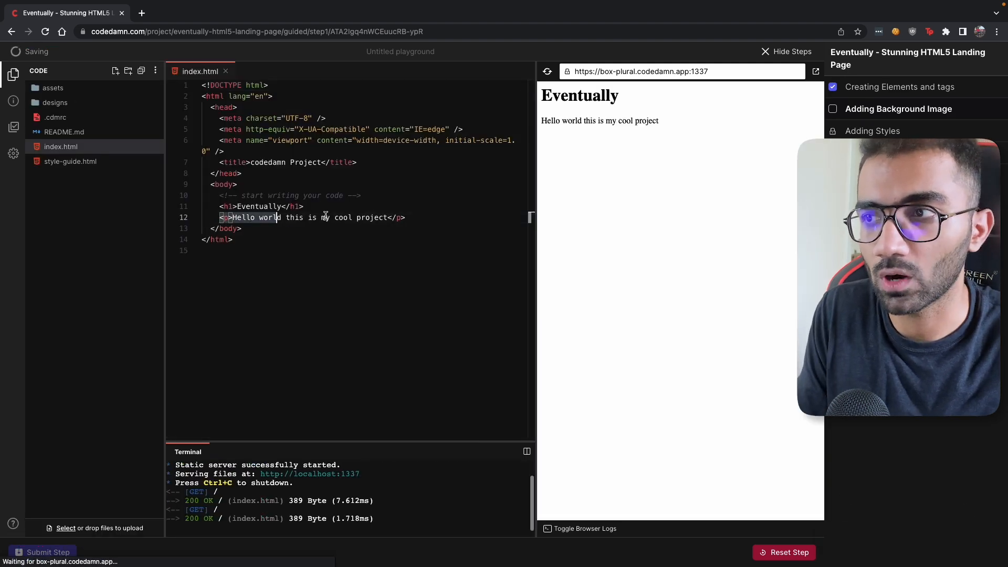
pyautogui.click(416, 248)
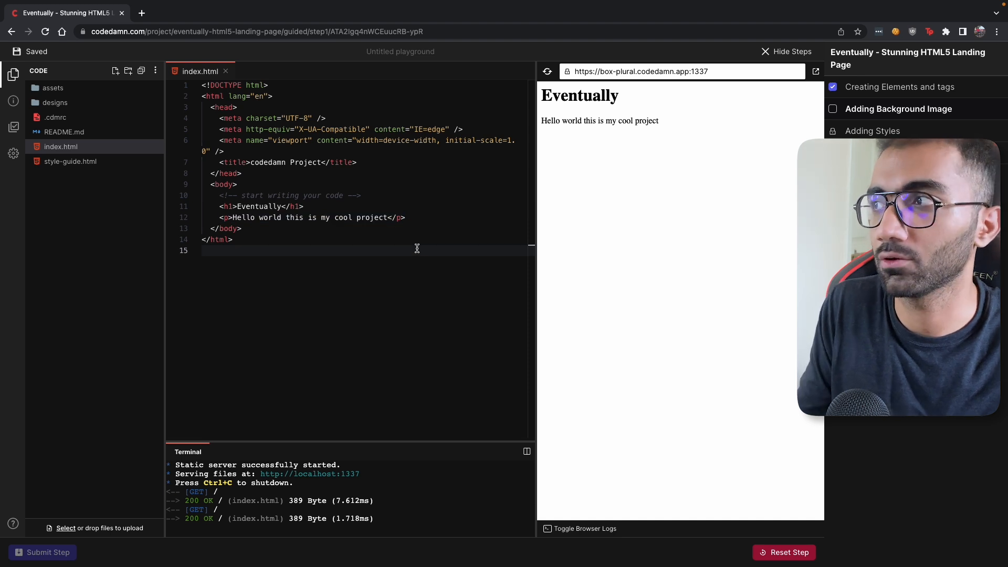
pyautogui.moveTo(220, 217); pyautogui.dragTo(405, 216)
pyautogui.click(13, 100)
pyautogui.moveTo(163, 120); pyautogui.dragTo(237, 166)
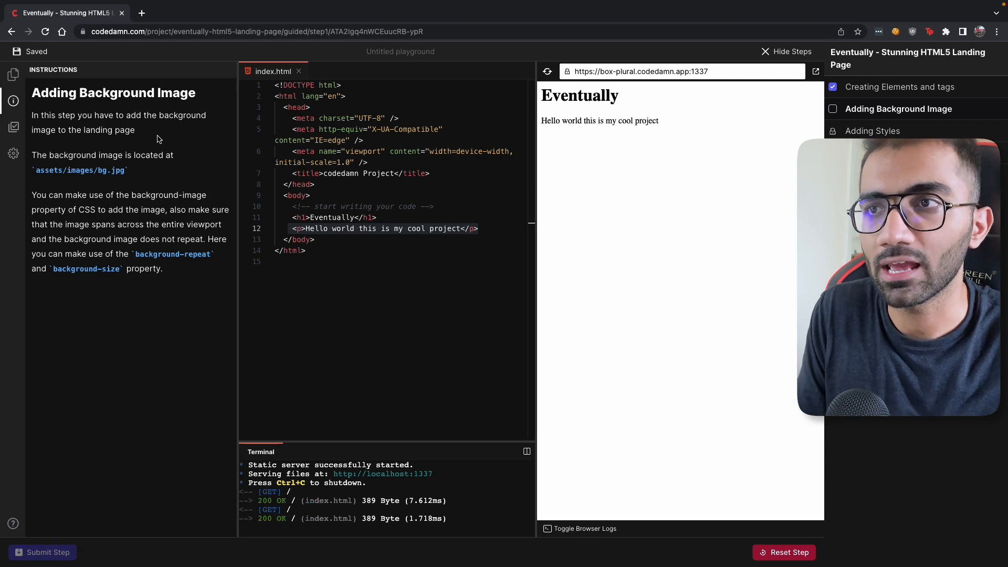
# Mark the background-image and viewport-spanning challenges as done
pyautogui.click(14, 126)
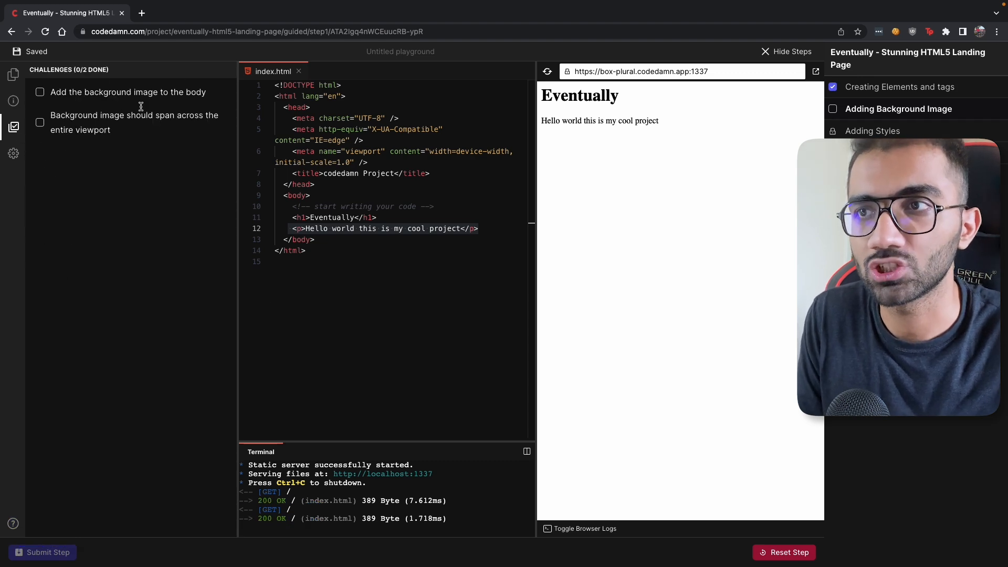
pyautogui.click(39, 92)
pyautogui.click(40, 123)
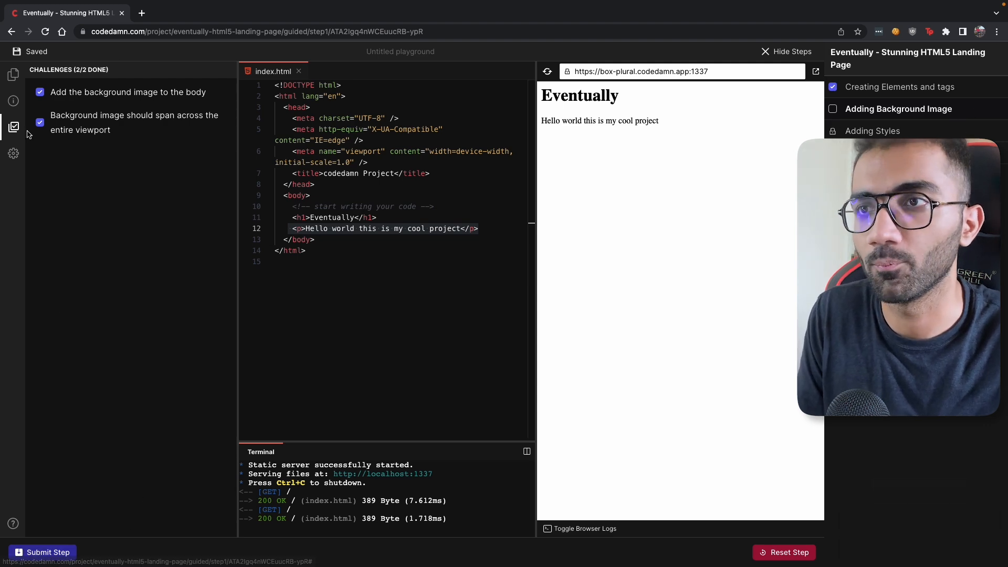
# Return to the instructions and enlarge the terminal to show the static server output on port 1337
pyautogui.click(13, 100)
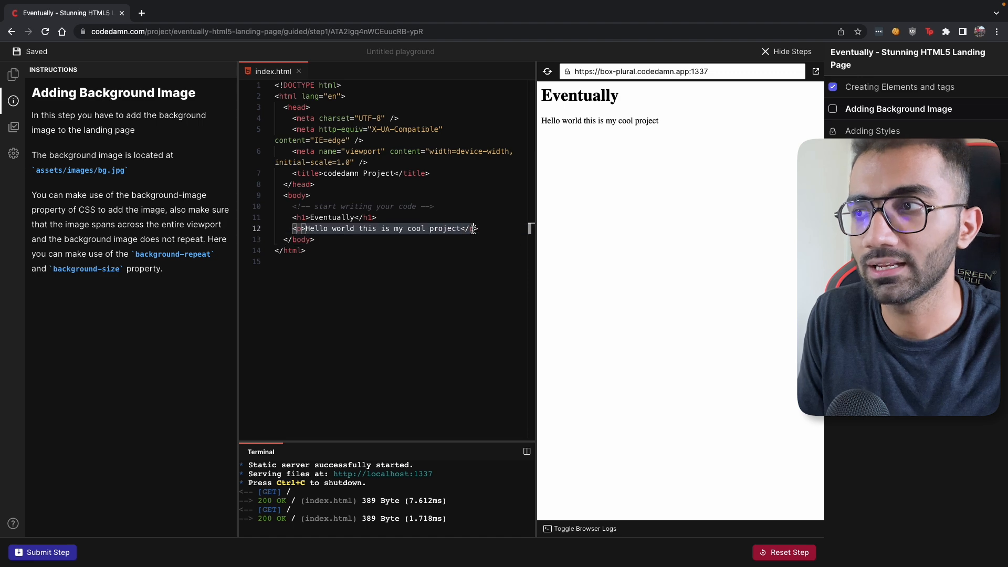
pyautogui.click(455, 261)
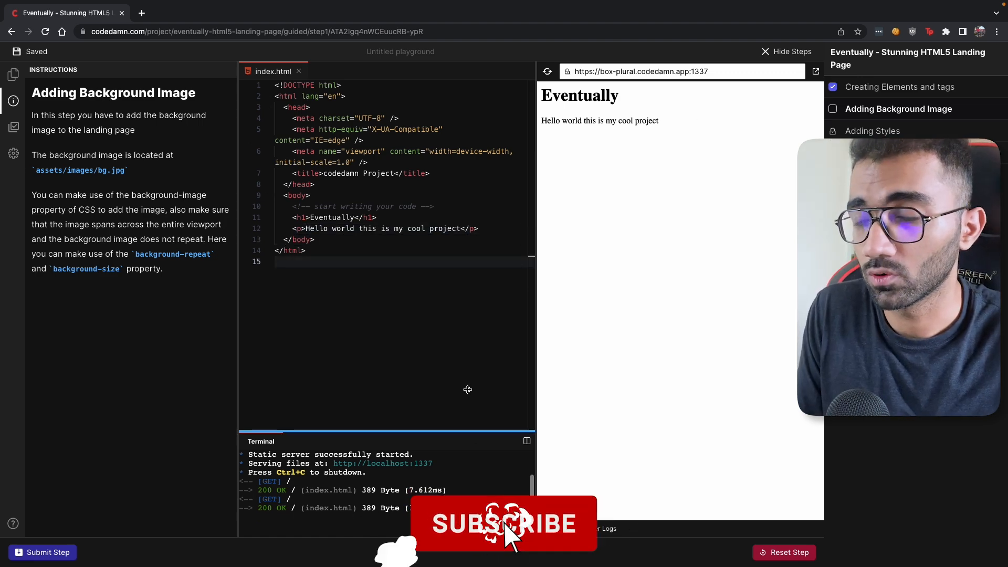
pyautogui.moveTo(469, 445); pyautogui.dragTo(469, 324)
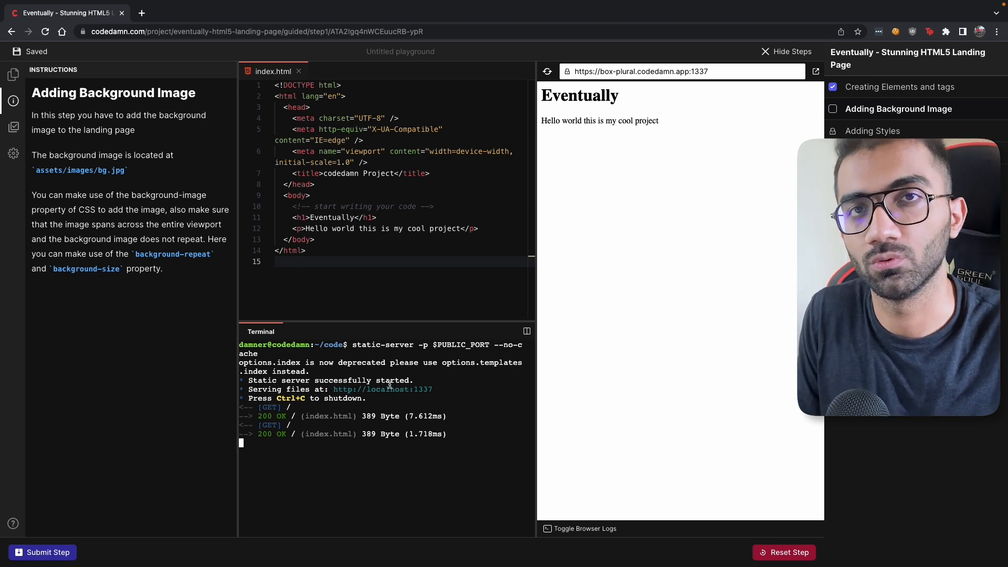
# Navigate to the 100-days-of-projects page listing the project cards
pyautogui.click(168, 31)
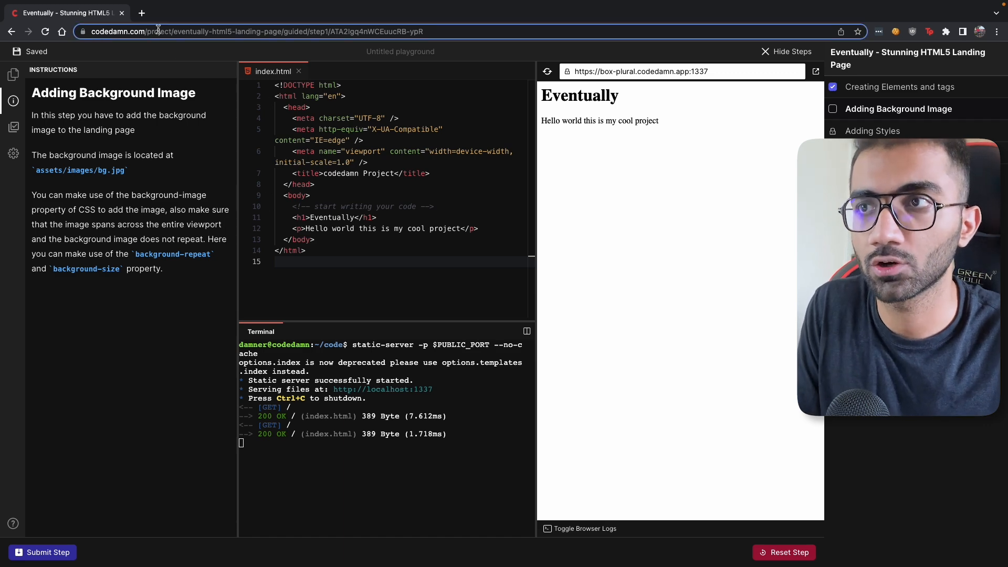
pyautogui.moveTo(172, 32); pyautogui.dragTo(453, 31)
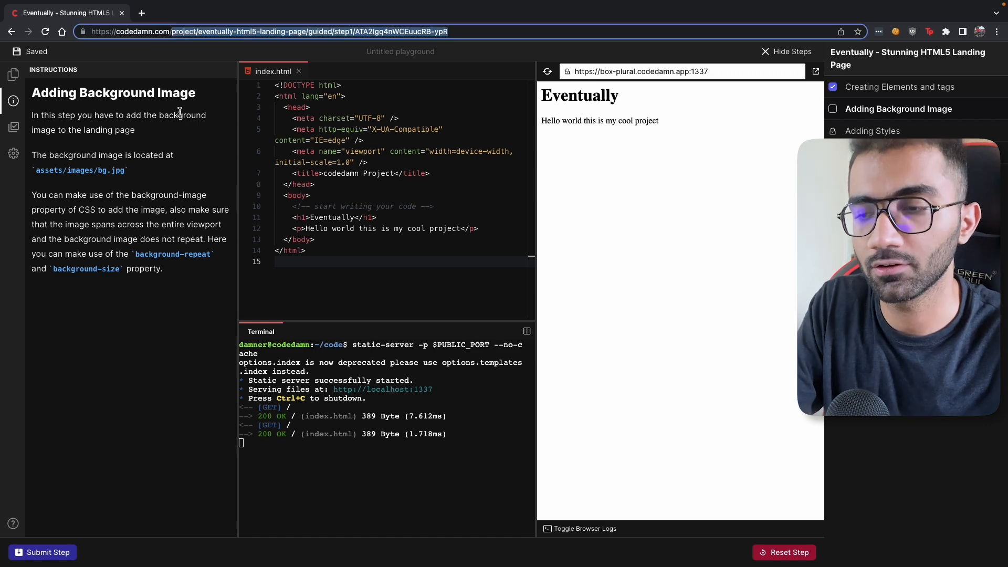
pyautogui.write('100-days-of-projects')
pyautogui.press('Return')
pyautogui.scroll(-3, 245, 343)
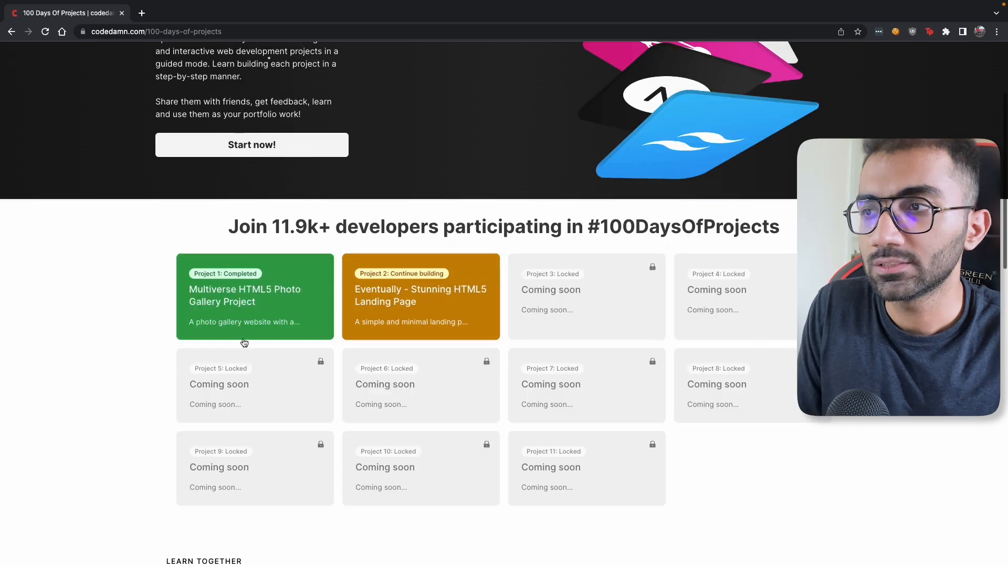
pyautogui.scroll(-1, 112, 318)
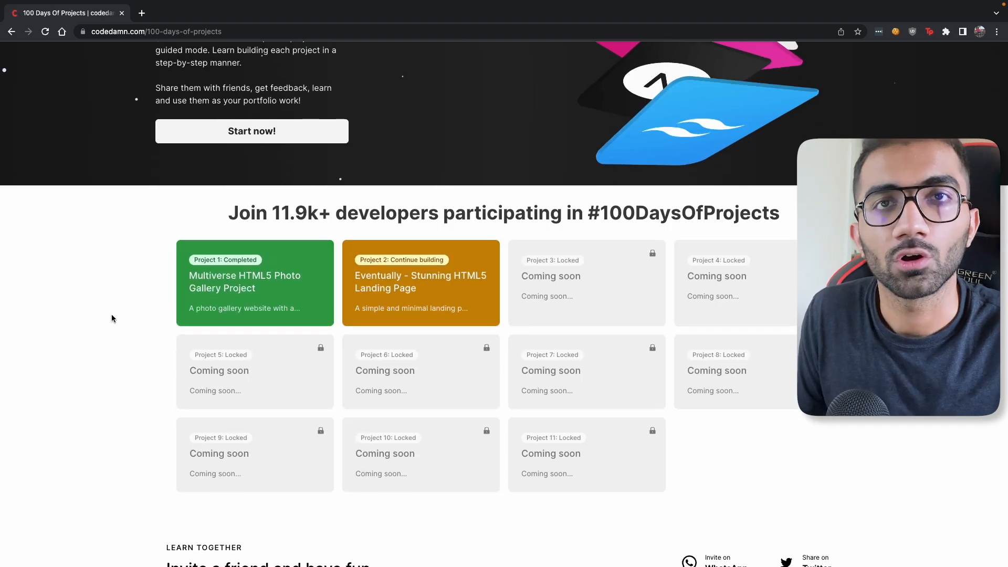